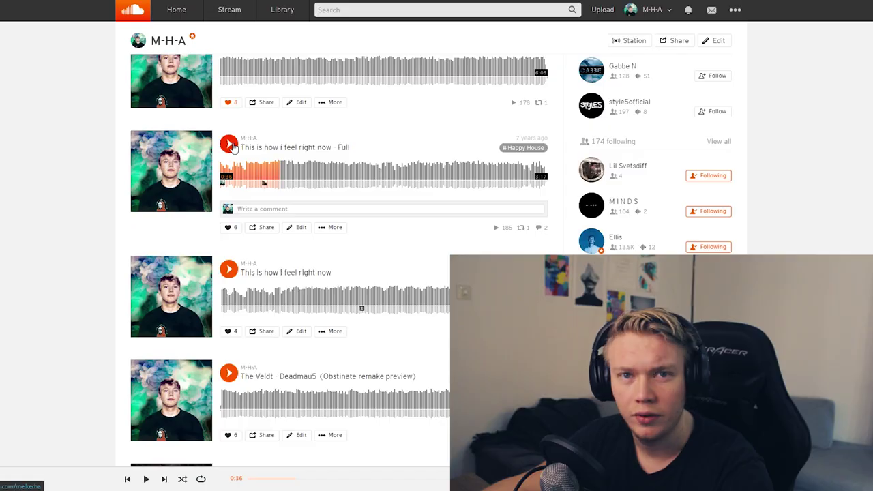
Play the track "This is how i feel right now - Full" on the SoundCloud profile.
left_click(231, 145)
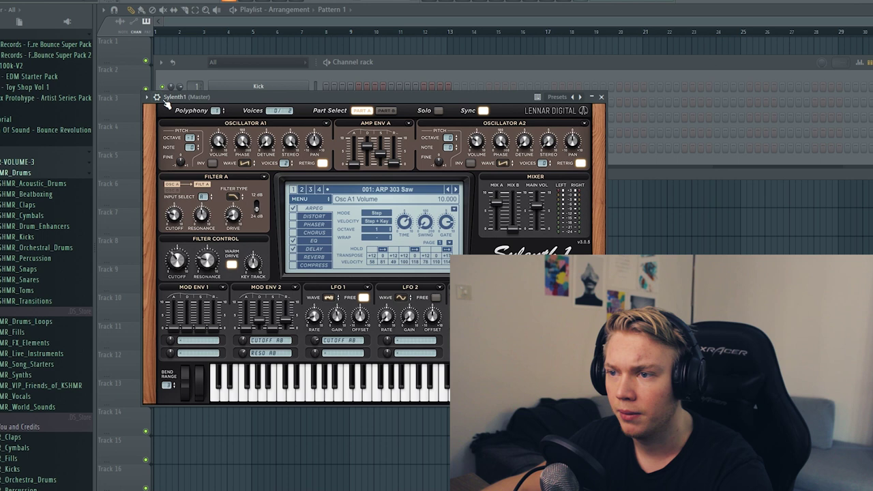
In FL Studio, load a saved preset file into the Sylenth1 synth.
left_click(157, 97)
left_click(309, 217)
left_click(146, 205)
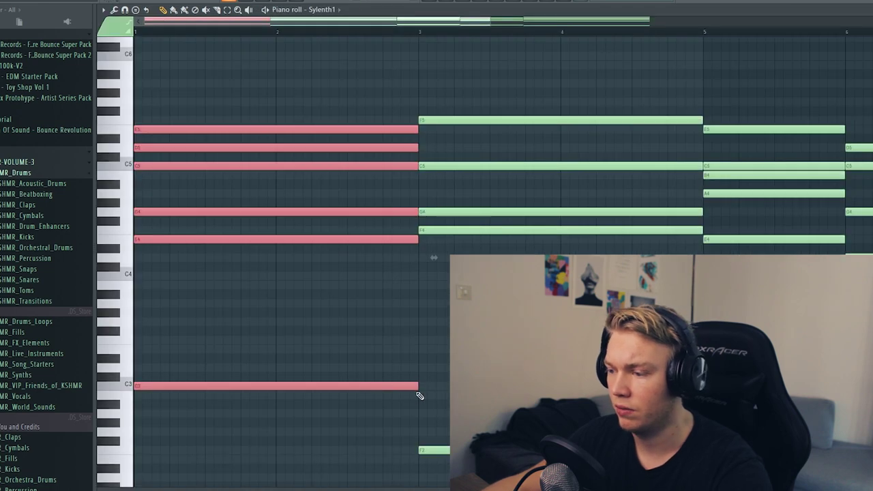
Shorten the selected first chord in Sylenth1's piano roll to end just before bar 2, and deselect its notes.
left_click_drag(420, 396, 259, 365)
key("ctrl+d")
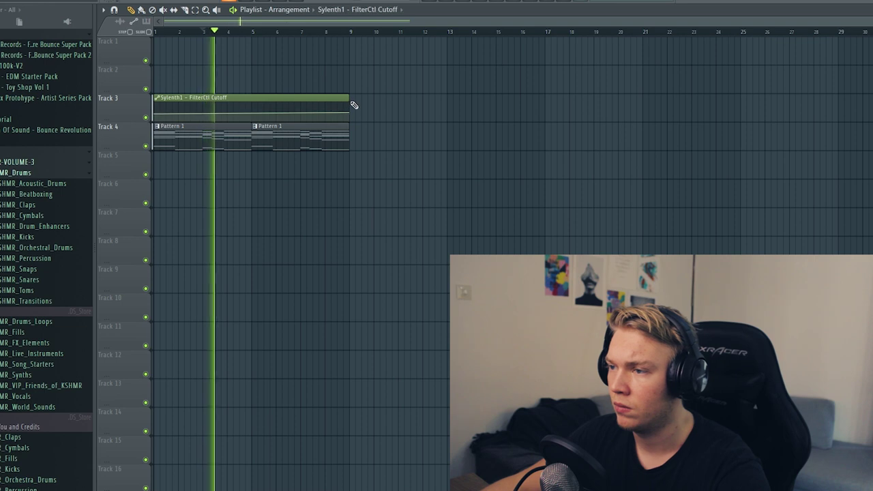
Try to extend the Sylenth1 FilterCtl Cutoff automation clip past bar 9 on Track 3.
left_click_drag(353, 101, 432, 105)
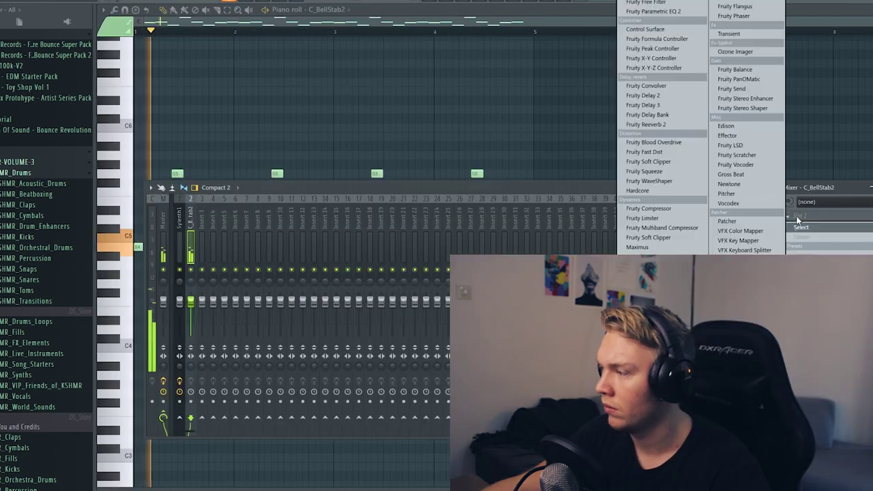
Add Fruity Reeverb 2 to the C_BellStab2 mixer track and place a second Pattern 2 clip at bar 5 on Track 1.
left_click(656, 179)
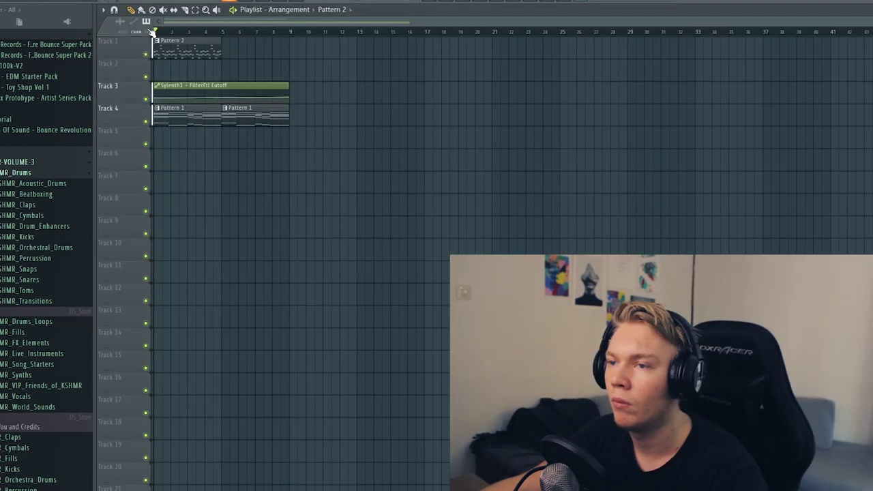
left_click(225, 53)
Open Fruity Free Filter on the C_BellStab2 mixer track, and the effect slot after Little AlterBoy on the KARRA vocal's track.
key("F9")
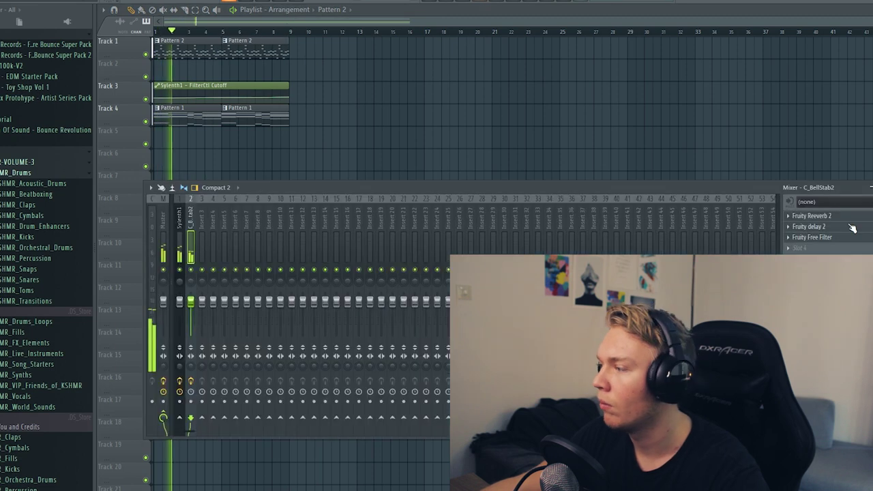
left_click(818, 238)
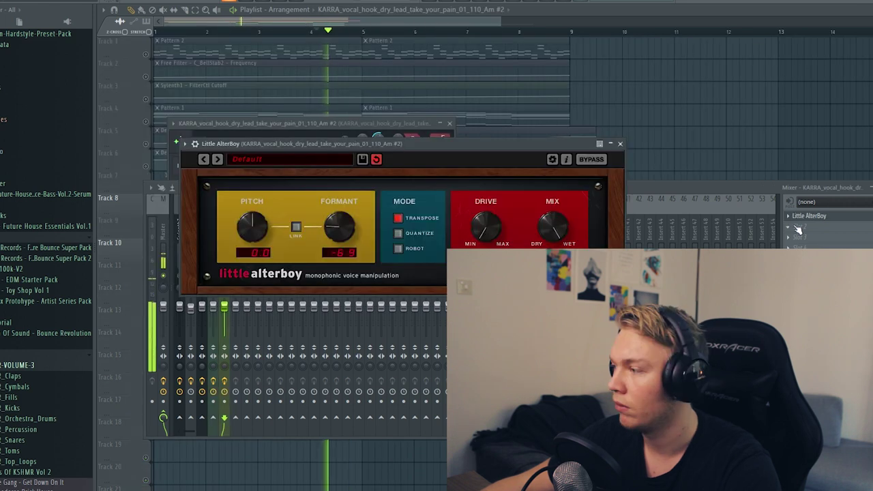
left_click(811, 227)
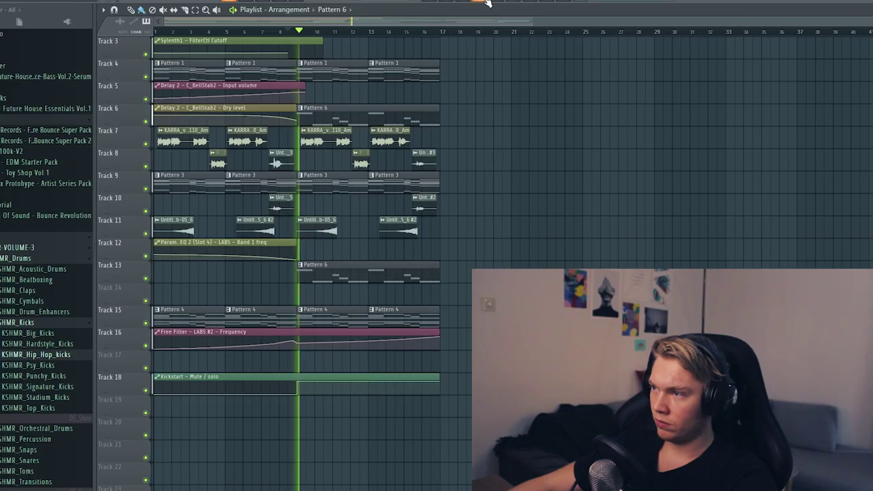
Slightly lower the volume of the Kontakt mixer track while the arrangement plays.
key("F9")
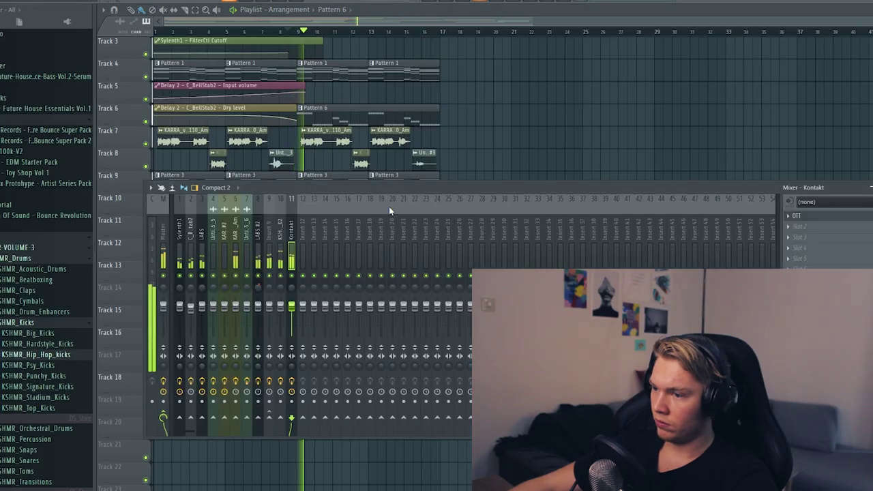
left_click_drag(293, 305, 293, 308)
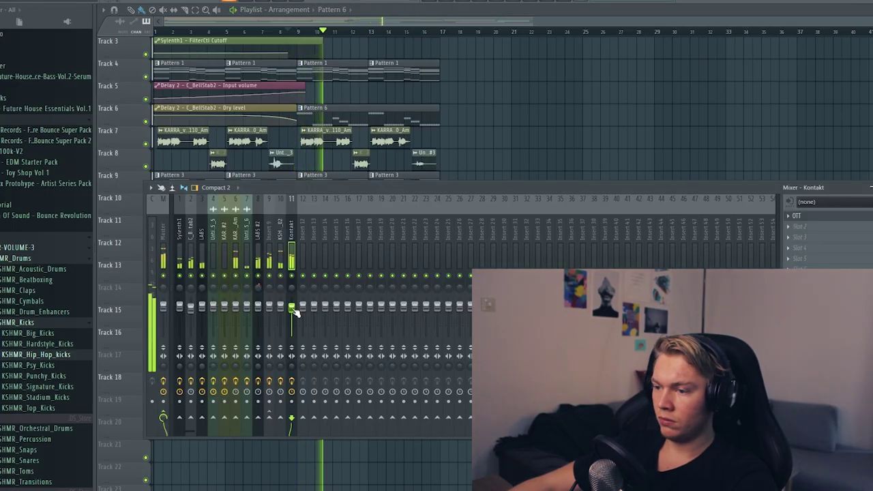
key("F9")
Move the Pattern 6 clip from Track 13 down to Track 20 in the playlist.
scroll(502, 189, "up", 2)
left_click_drag(350, 312, 357, 465)
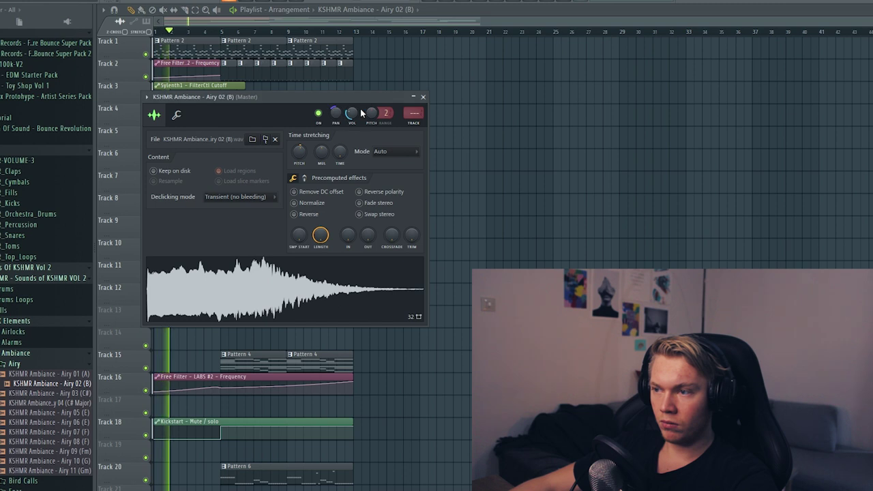
Adjust the channel volume of the KSHMR Ambiance - Airy 02 (B) sample.
right_click(341, 115)
left_click(355, 120)
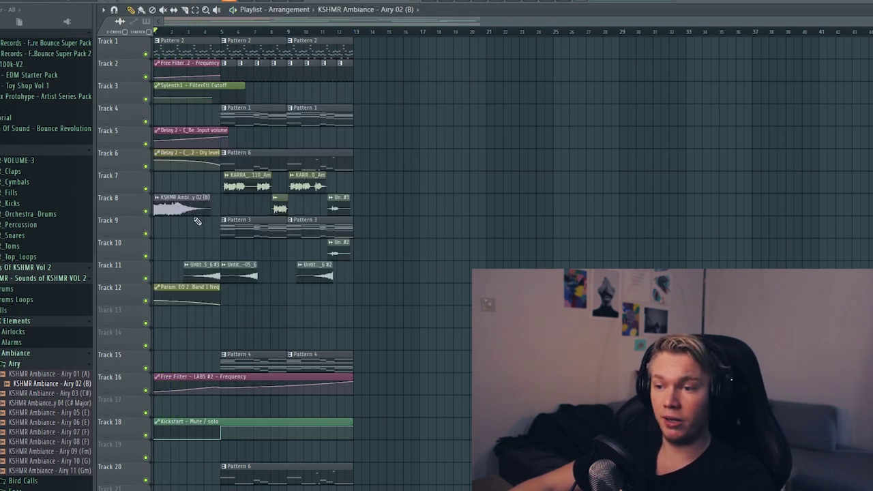
Add Fruity Reeverb 2 and a second effect to the mixer track of the KSHMR Ambiance - Airy 02 (B) sample.
key("F9")
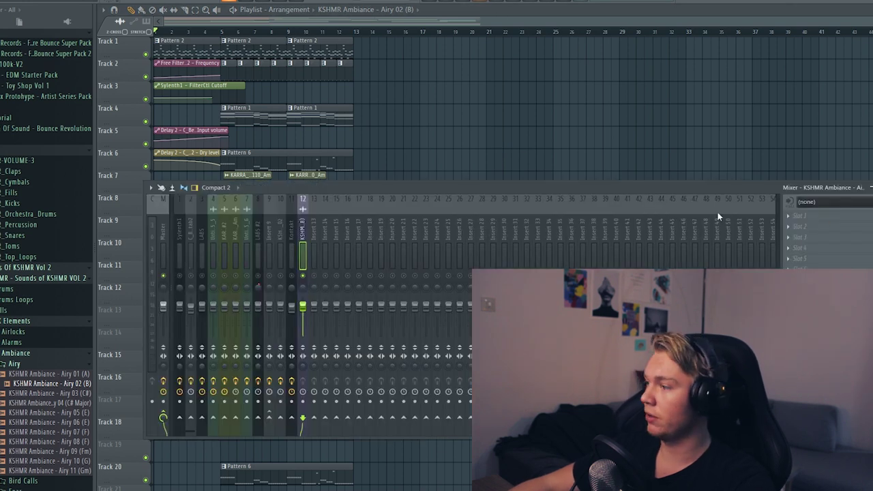
left_click(820, 216)
left_click(676, 127)
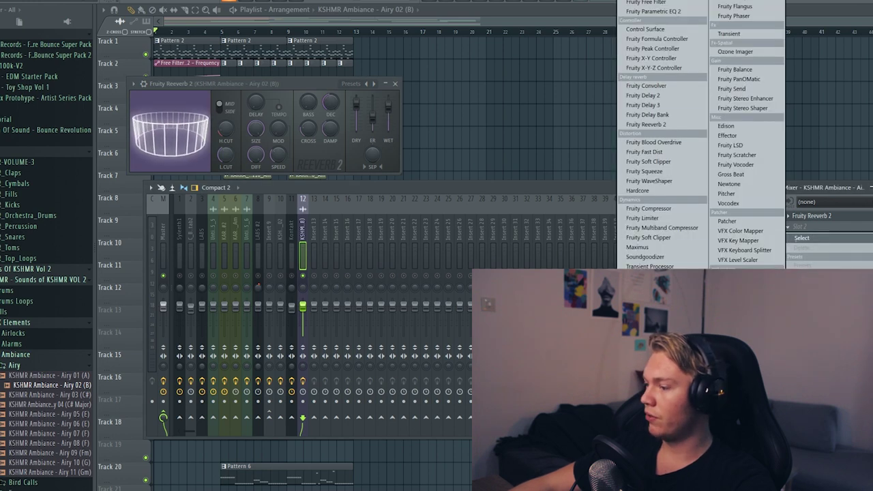
left_click(663, 355)
left_click_drag(320, 177, 307, 188)
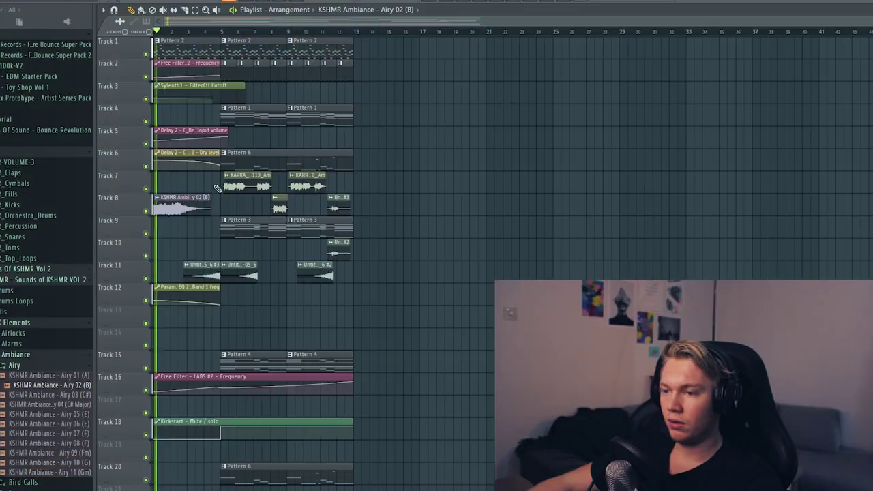
Open the mixer for the KSHMR_Ambiance_Drone_16_F sample.
double_click(345, 149)
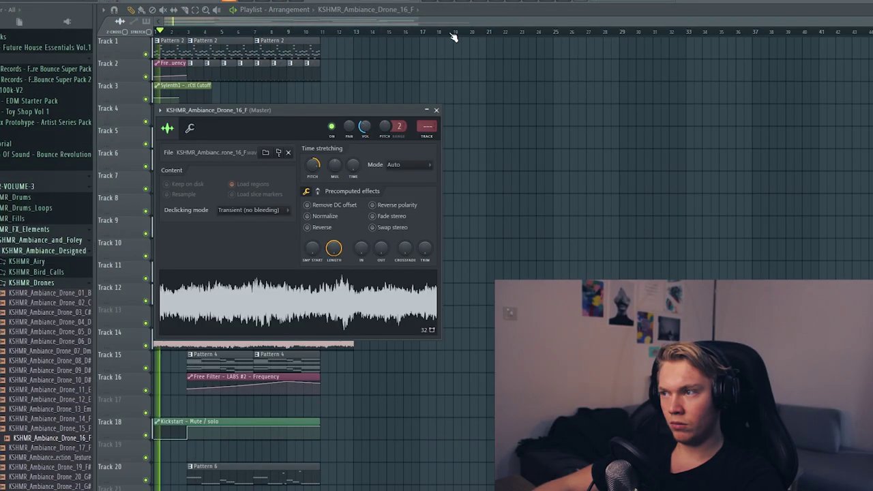
key("F9")
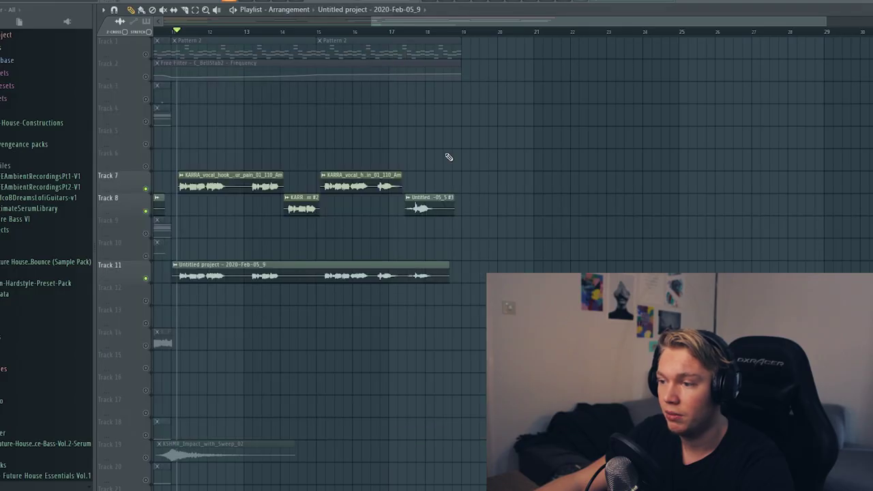
Show all channels in the channel rack and add a new Sylenth1 instrument channel at its end.
key("F6")
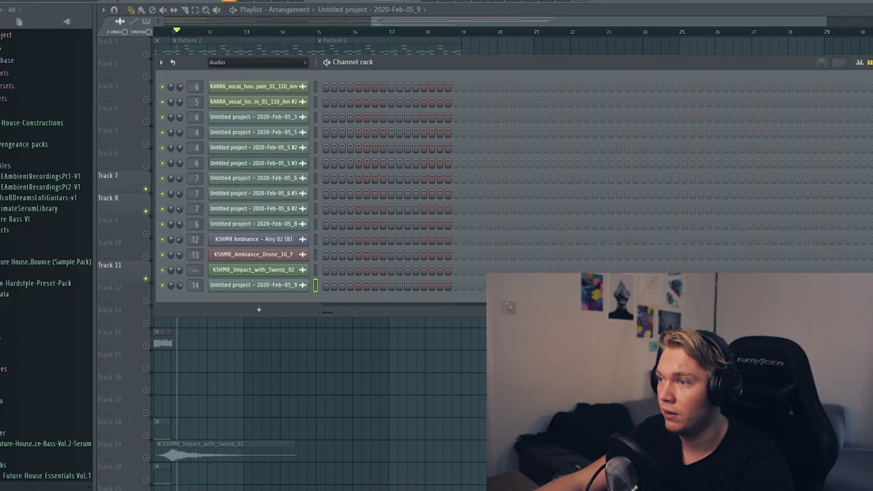
scroll(324, 315, "down", 4)
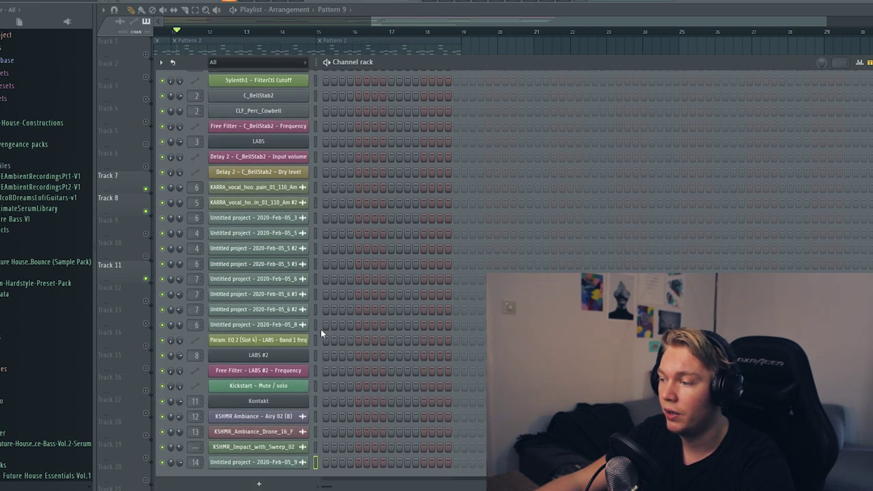
left_click(259, 483)
left_click(320, 327)
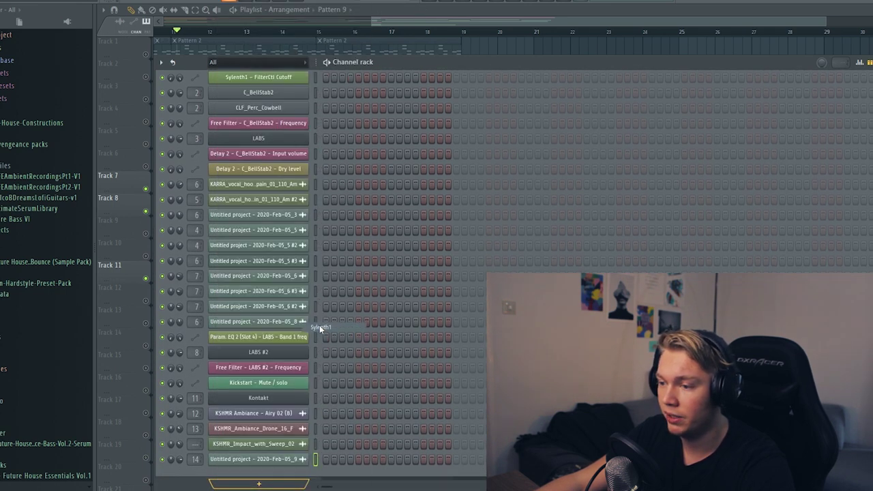
Load a saved preset file into the new Sylenth1 #2 instrument from its plugin settings.
left_click(156, 97)
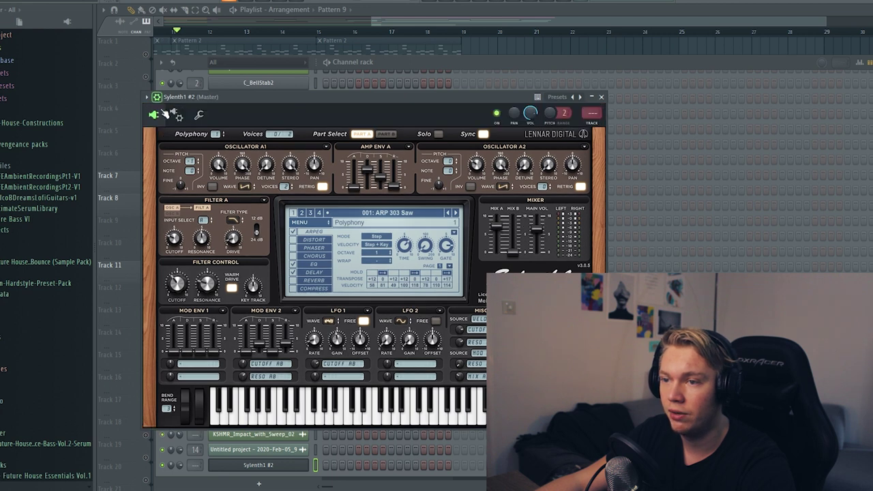
left_click(178, 118)
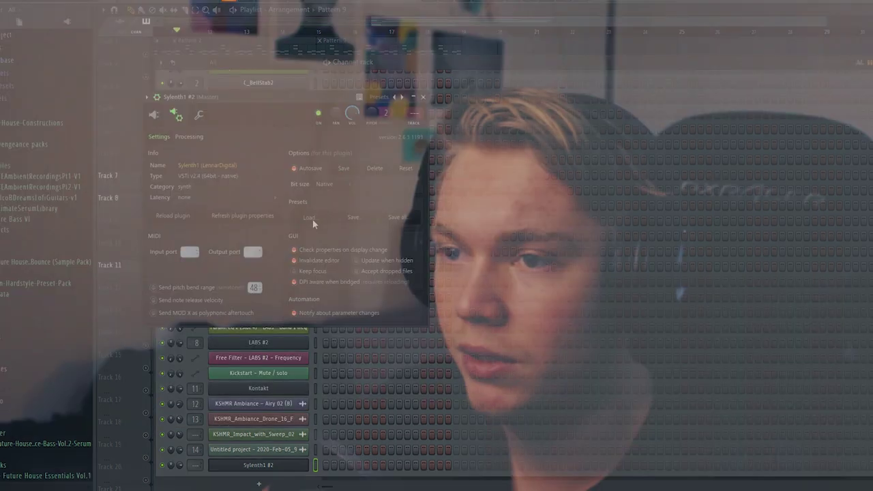
left_click(310, 217)
left_click(147, 204)
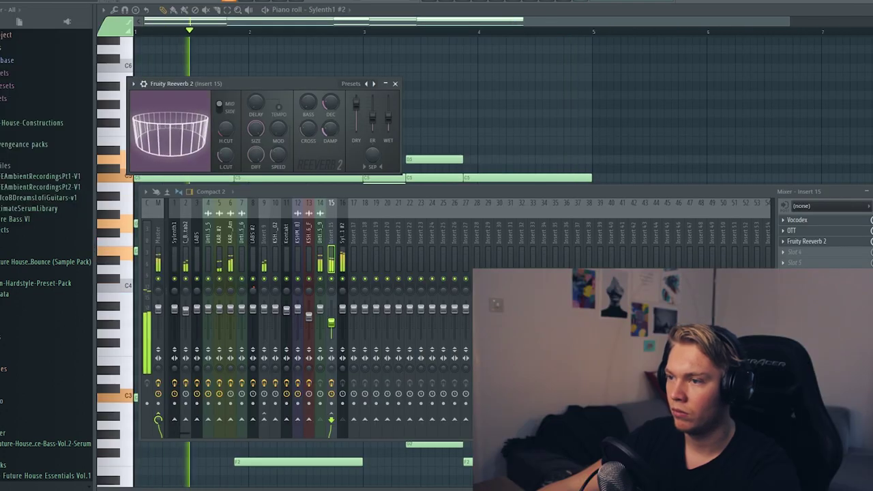
Close the mixer and reverb windows over the Sylenth1 #2 piano roll and switch to the playlist.
left_click(470, 66)
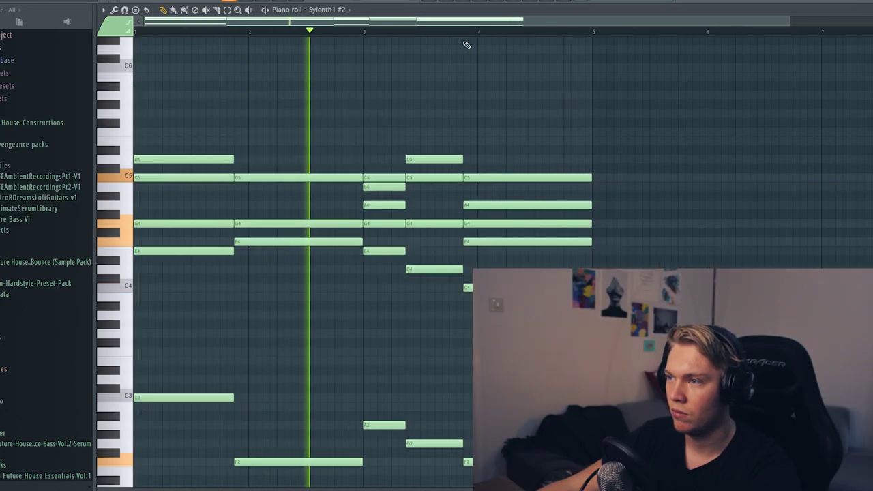
left_click(429, 3)
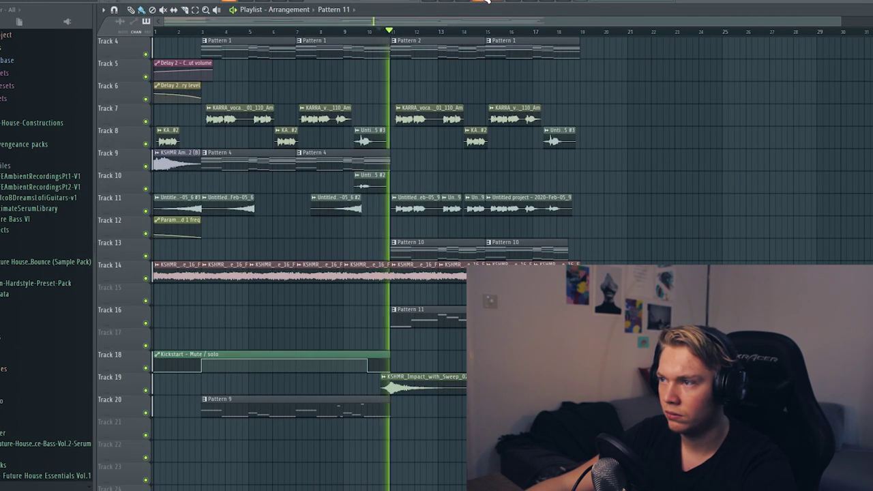
Open Fruity Free Filter on the Sylenth1 #3 mixer track.
key("F9")
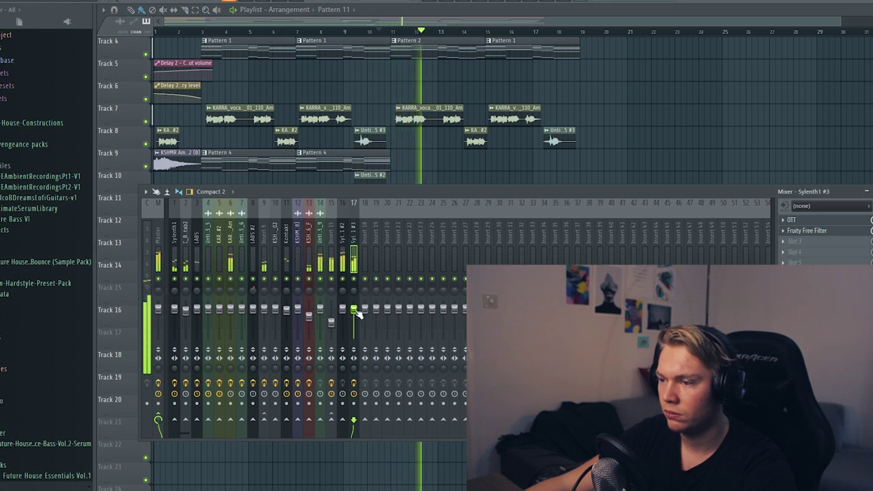
left_click(807, 231)
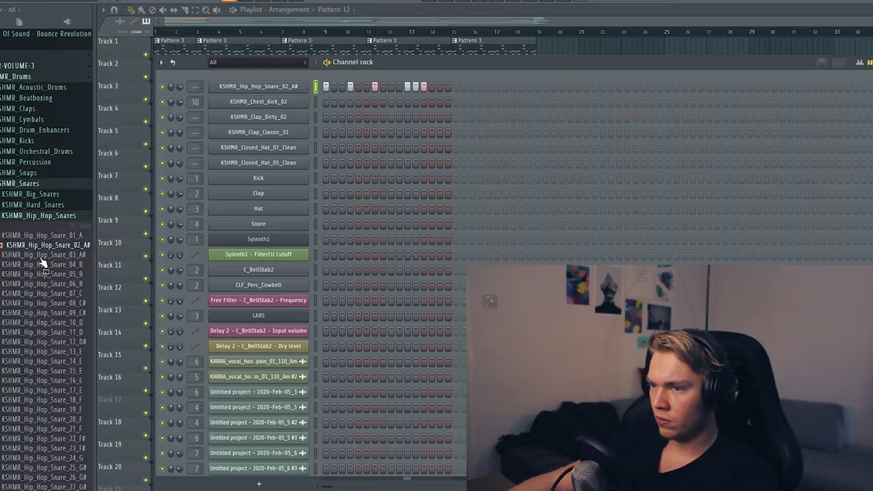
Audition a KSHMR hip hop snare sample and open the settings of the KSHMR_Hip_Hop_Snare_12_D# channel.
left_click(52, 352)
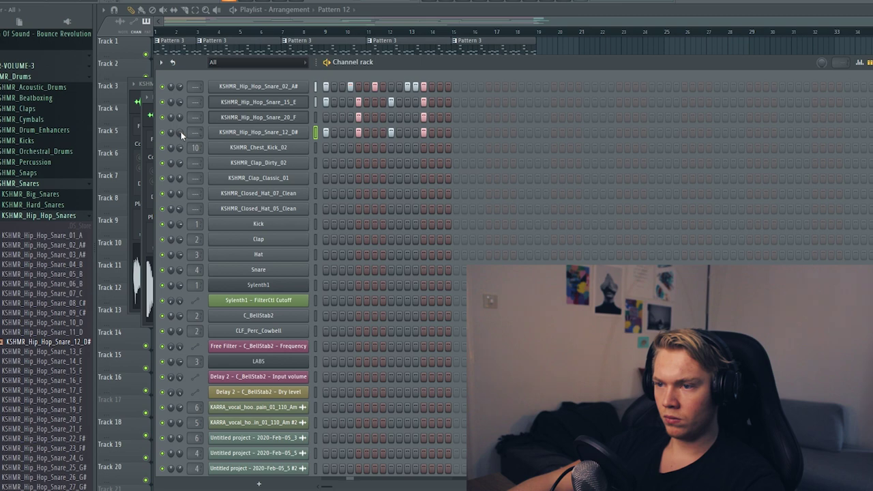
left_click(246, 133)
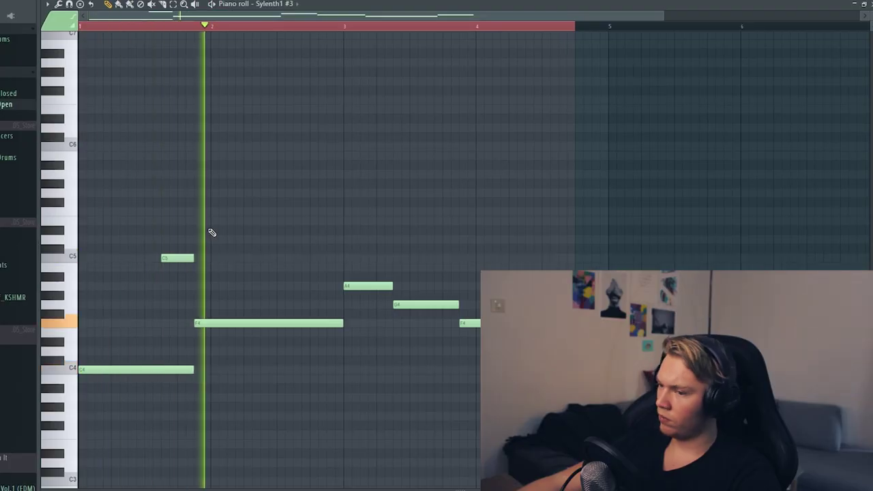
Add a note above the Sylenth1 #3 melody in bar 2 of the piano roll.
left_click(306, 213)
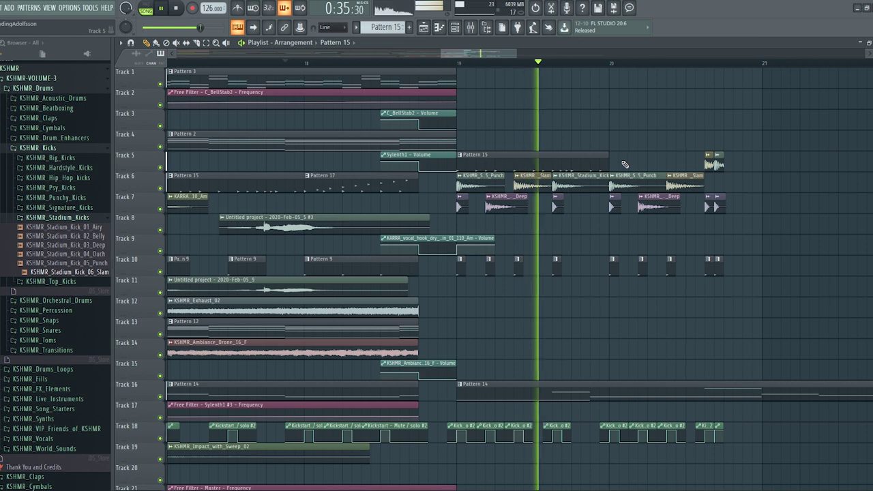
Place another Pattern 15 clip on Track 5 near bar 20 and move the first one lower in the playlist.
left_click(624, 165)
left_click_drag(602, 153, 617, 244)
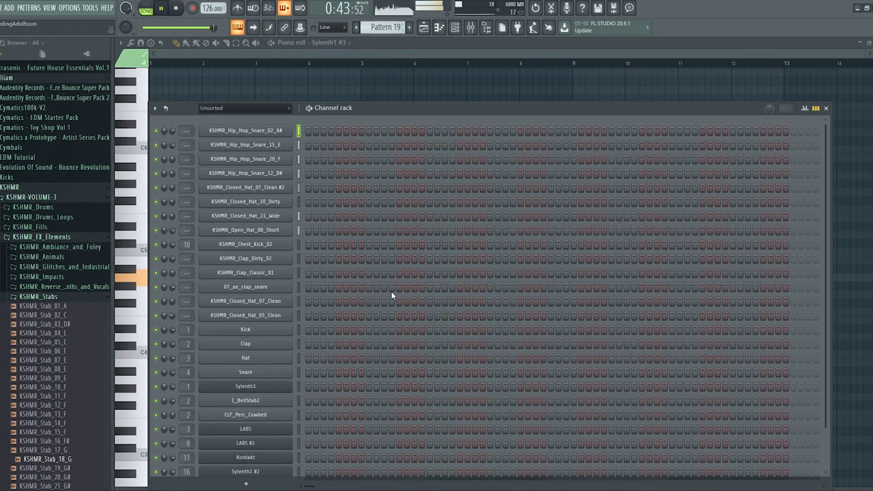
Start adding another instrument channel at the end of the channel rack, below Sylenth1 #4.
scroll(392, 296, "down", 3)
scroll(386, 28, "down", 3)
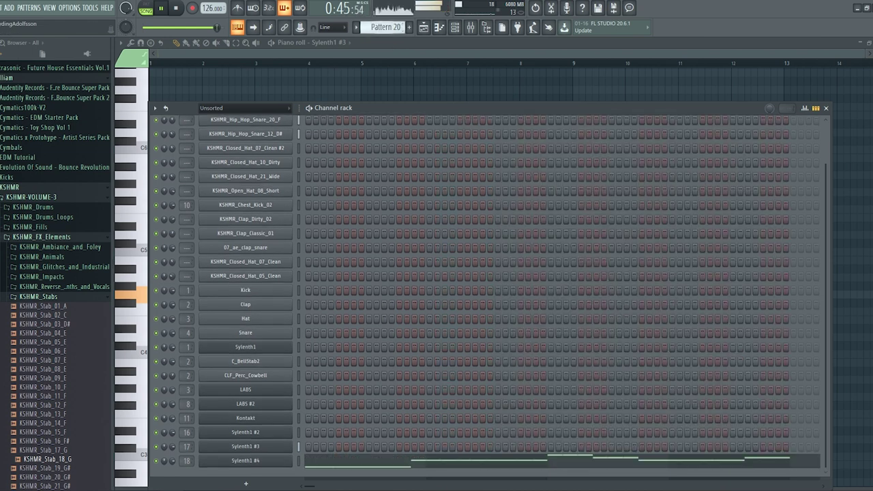
scroll(386, 28, "up", 1)
left_click(262, 483)
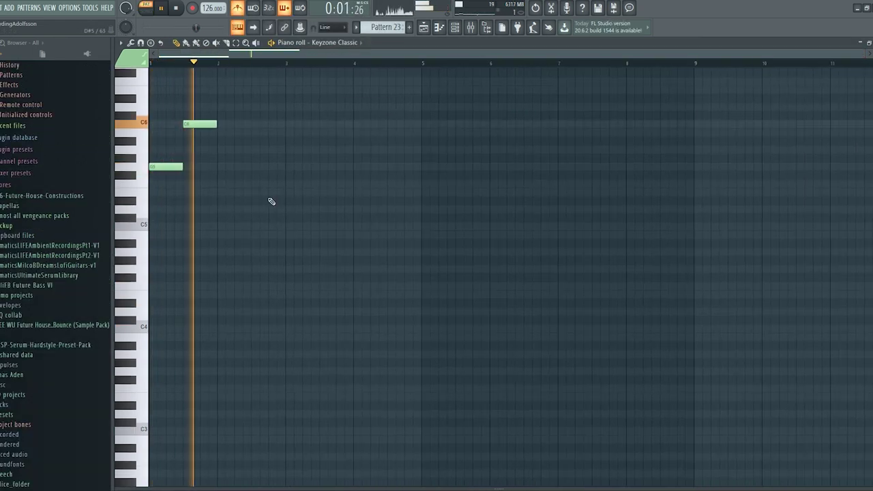
scroll(231, 174, "up", 1)
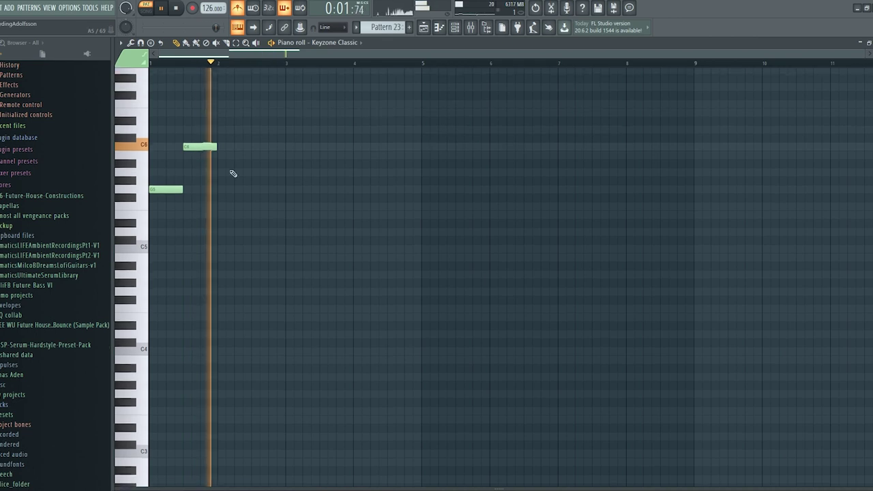